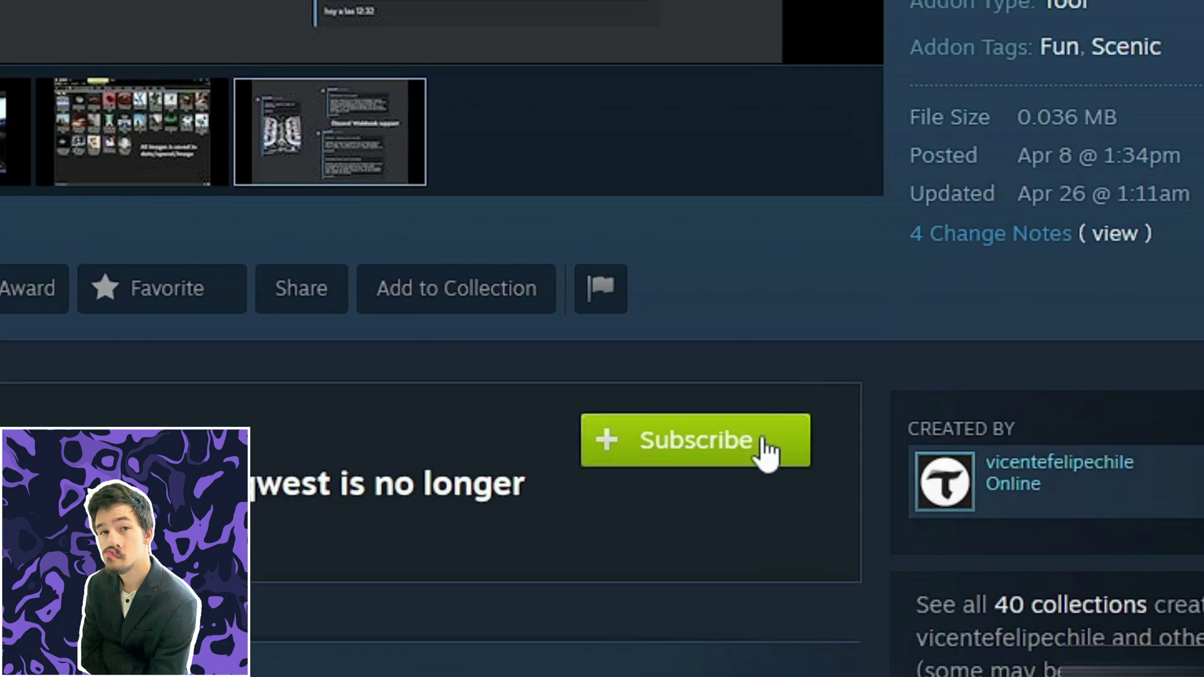
Subscribe to the OpenAI Garry's Mod addon on its Steam Workshop page
{"action": "left_click", "coordinate": [647, 551]}
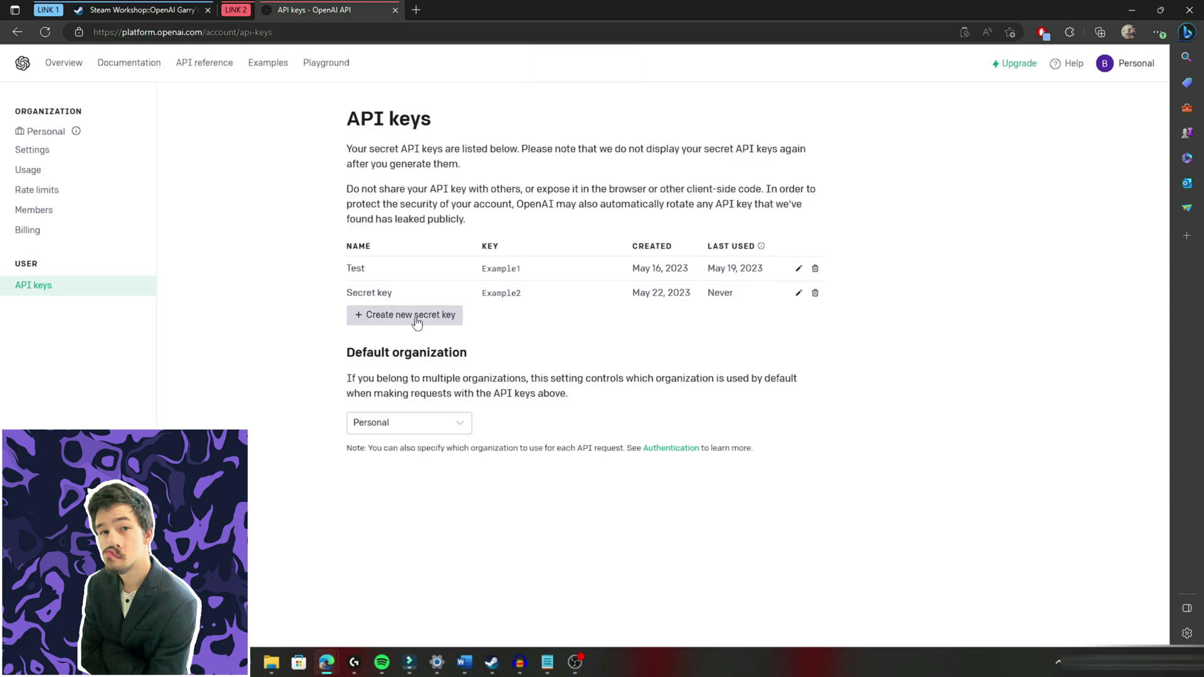
Create a new OpenAI secret key from the API keys page
{"action": "left_click", "coordinate": [417, 320]}
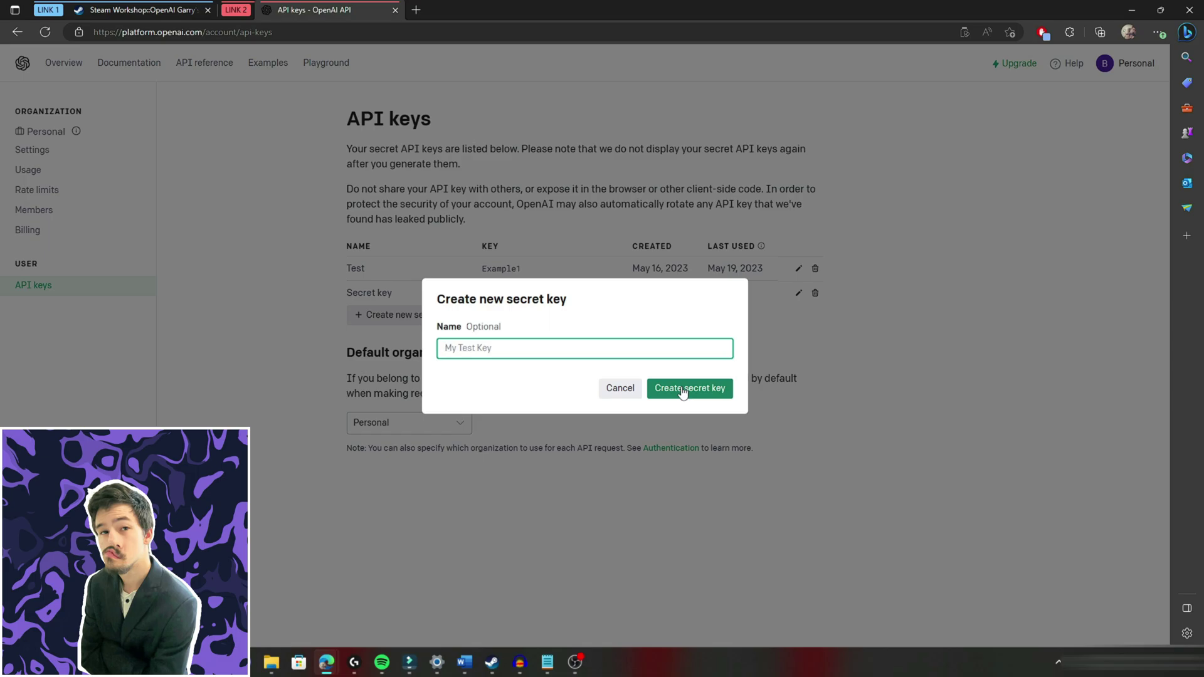
{"action": "left_click", "coordinate": [683, 389]}
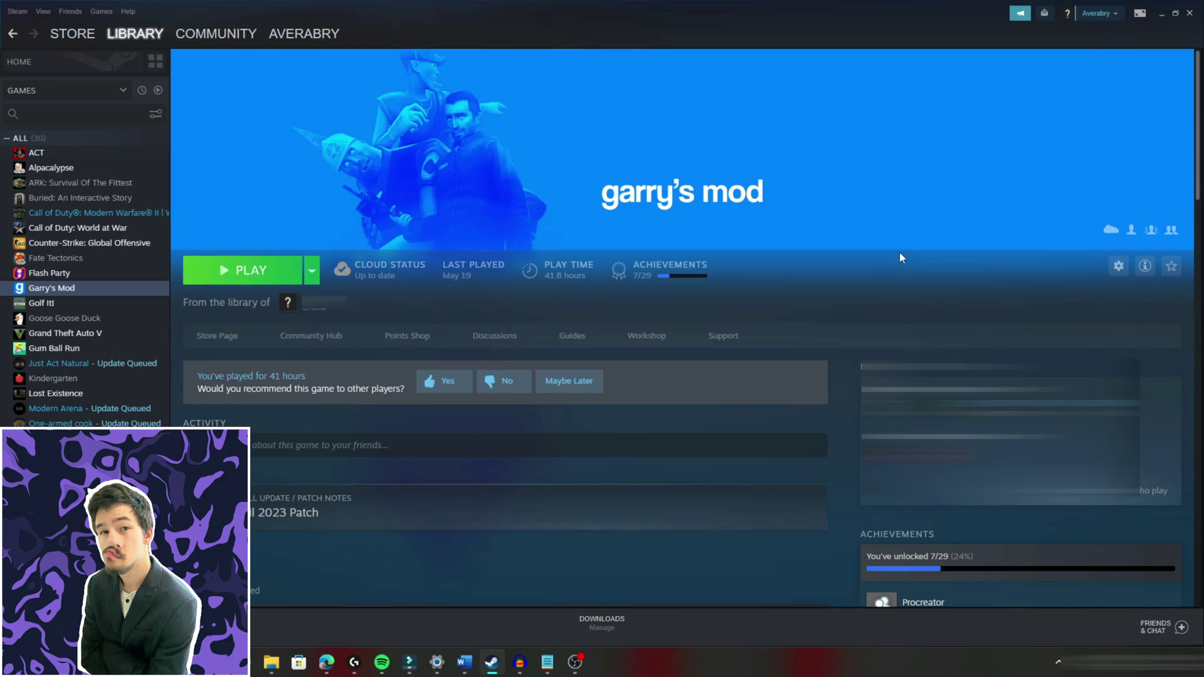
Browse Garry's Mod's local files through its Steam Library properties
{"action": "right_click", "coordinate": [135, 293]}
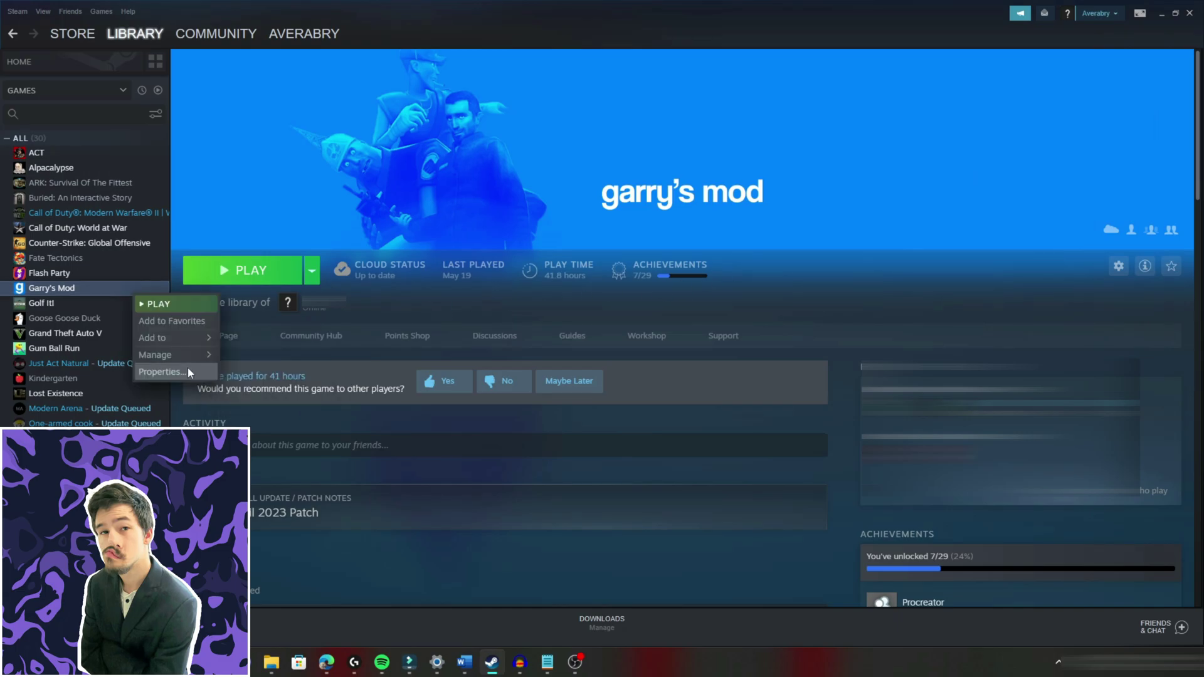
{"action": "left_click", "coordinate": [188, 372]}
{"action": "left_click", "coordinate": [411, 245]}
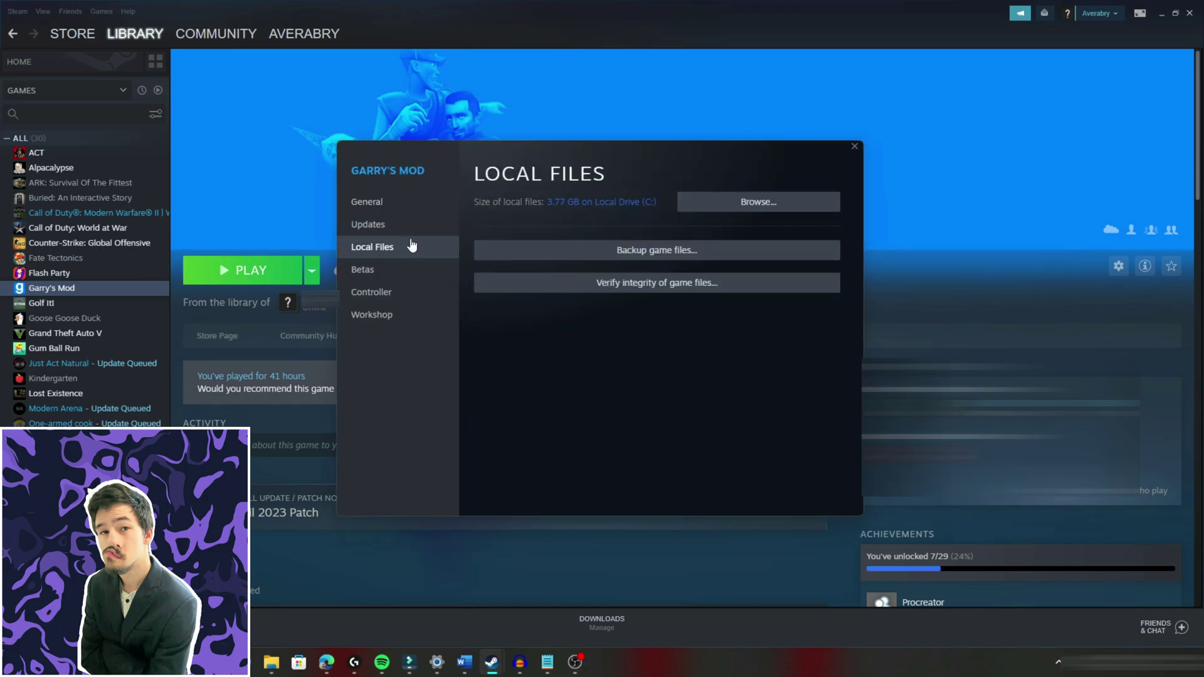
{"action": "left_click", "coordinate": [684, 205]}
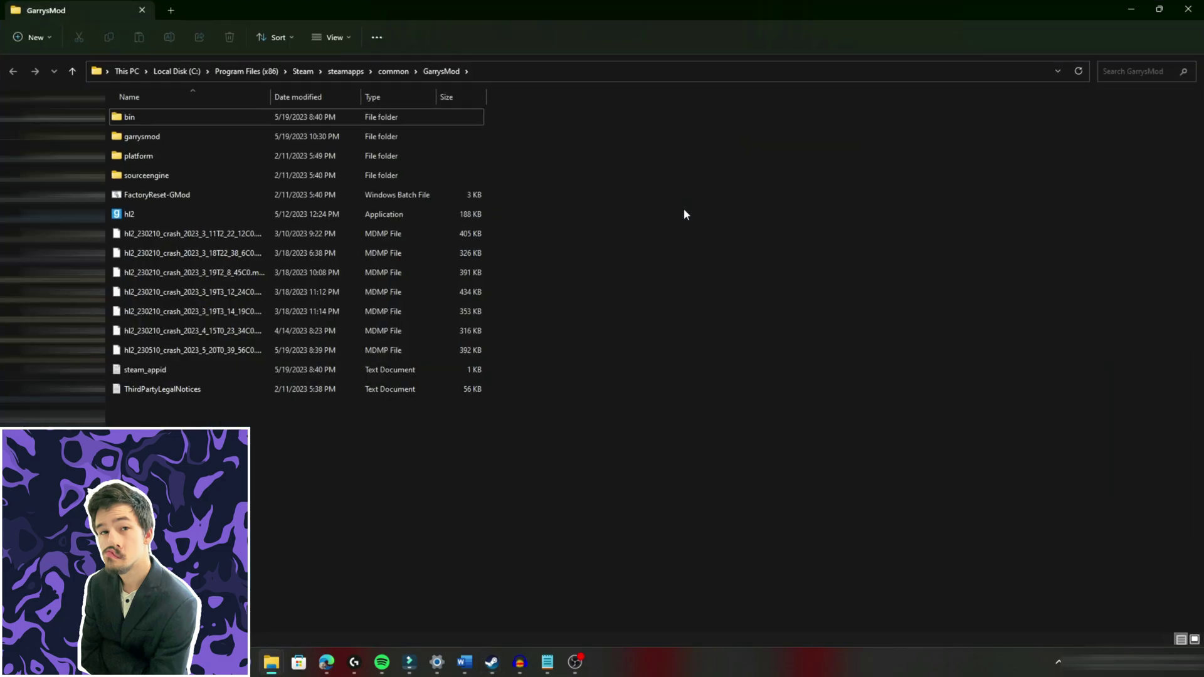
Open garrysmod/data/openai/openai_config and move its editor window up and right
{"action": "double_click", "coordinate": [200, 142]}
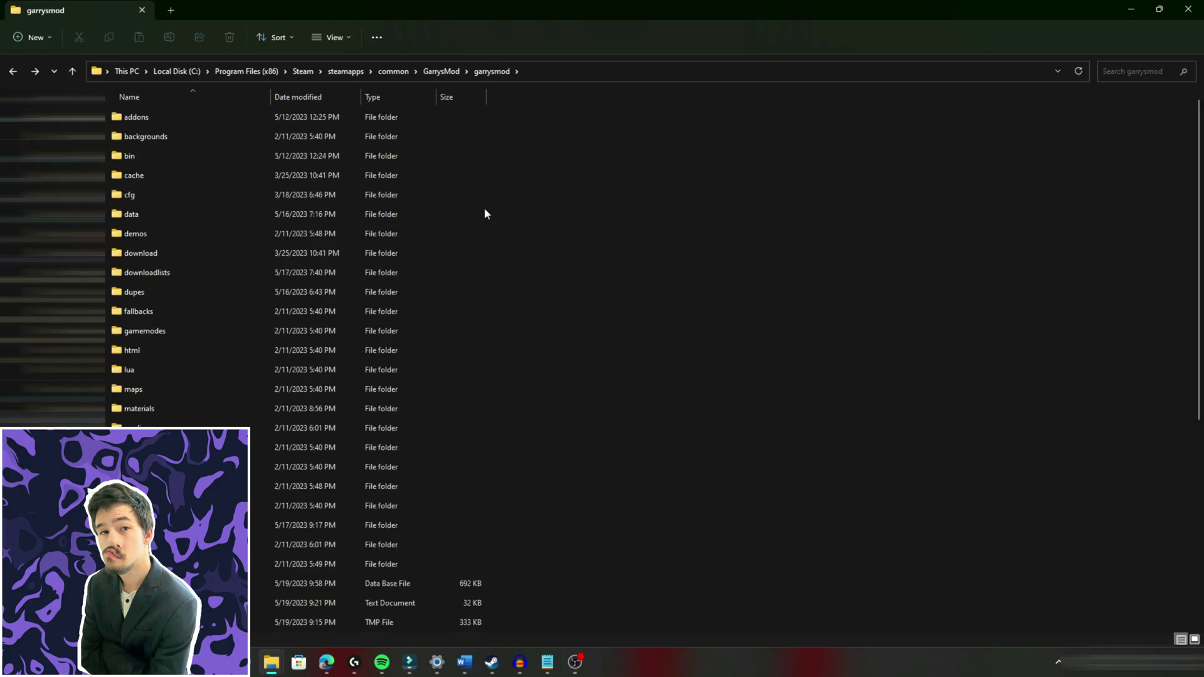
{"action": "double_click", "coordinate": [433, 218]}
{"action": "scroll", "coordinate": [553, 242], "scroll_direction": "down", "scroll_amount": 5}
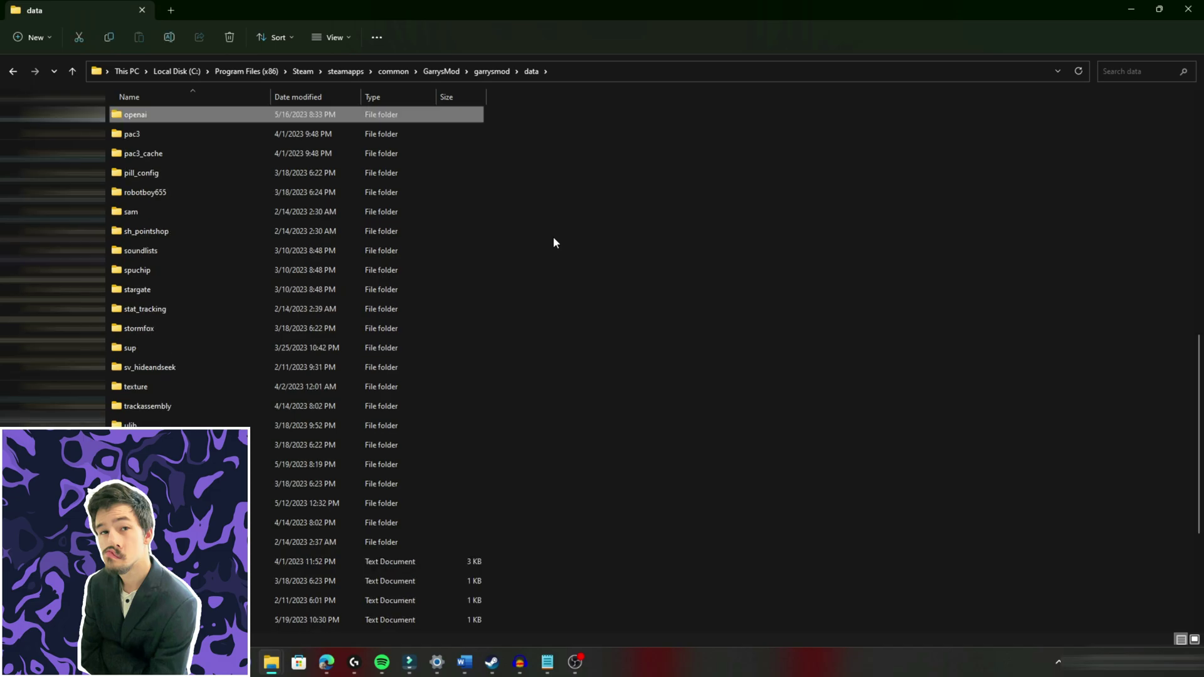
{"action": "double_click", "coordinate": [377, 118]}
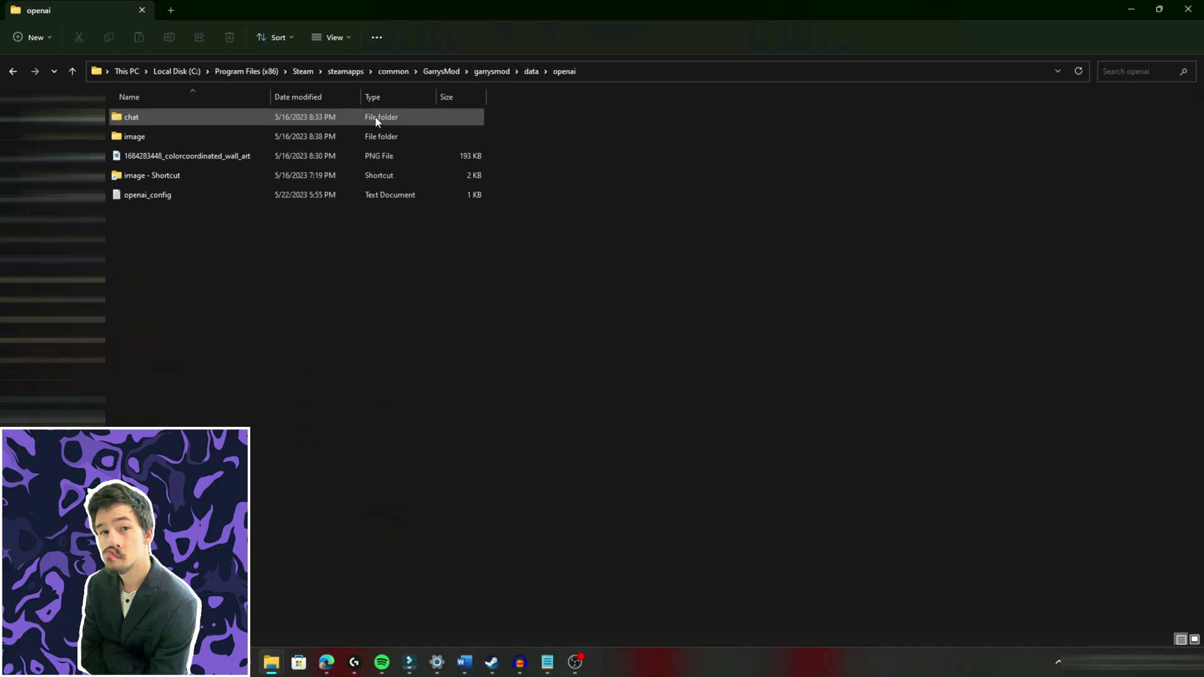
{"action": "double_click", "coordinate": [372, 196]}
{"action": "left_click_drag", "start_coordinate": [339, 146], "coordinate": [538, 112]}
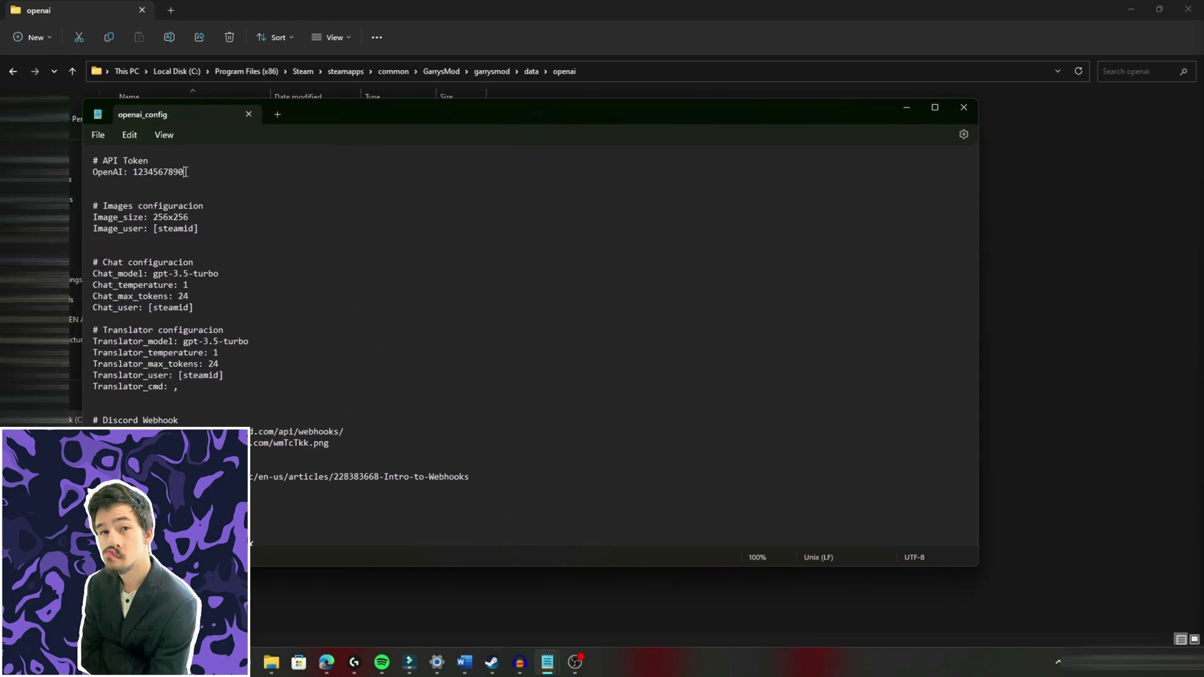
Replace the token after 'OpenAI:' with the copied API key and save openai_config
{"action": "left_click_drag", "start_coordinate": [184, 172], "coordinate": [134, 179]}
{"action": "left_click", "coordinate": [100, 136]}
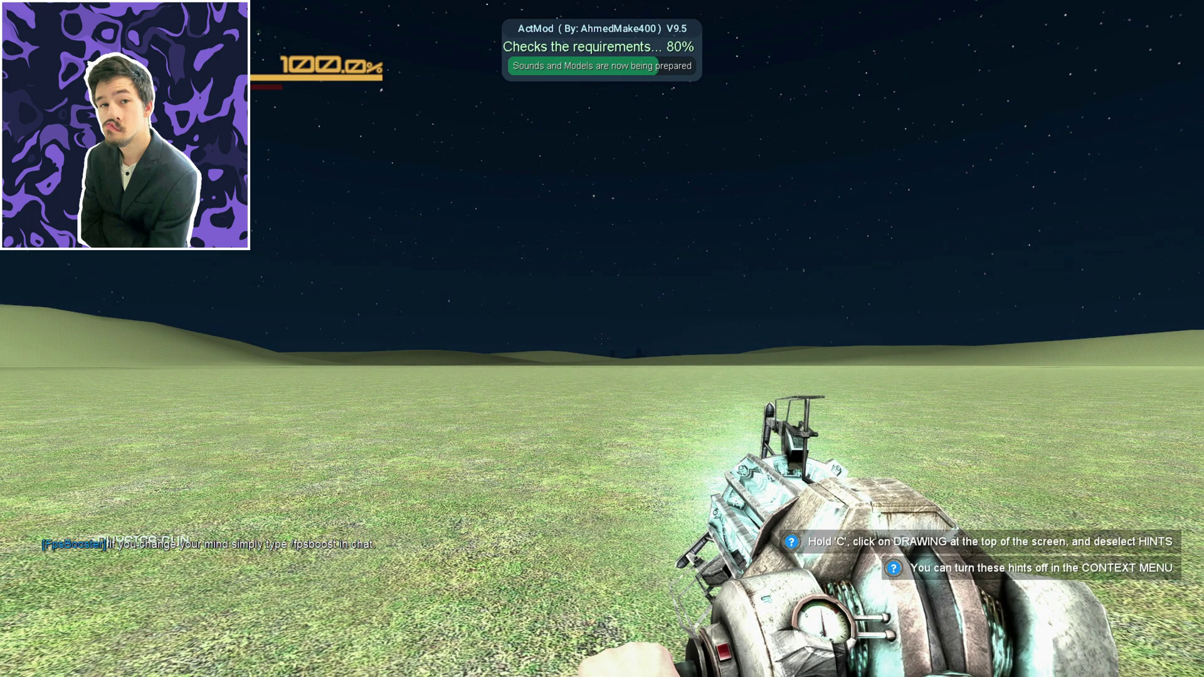
Send '!chat ' in Garry's Mod chat and highlight part of the AI's reply
{"action": "key", "text": "y"}
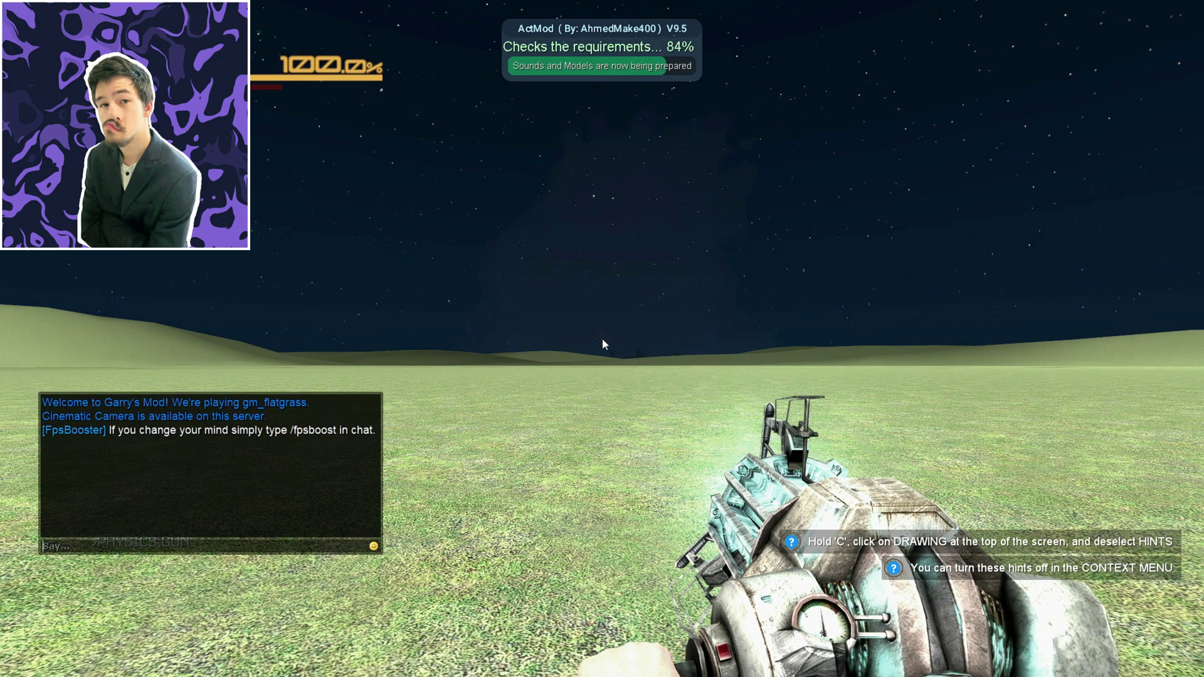
{"action": "type", "text": "!"}
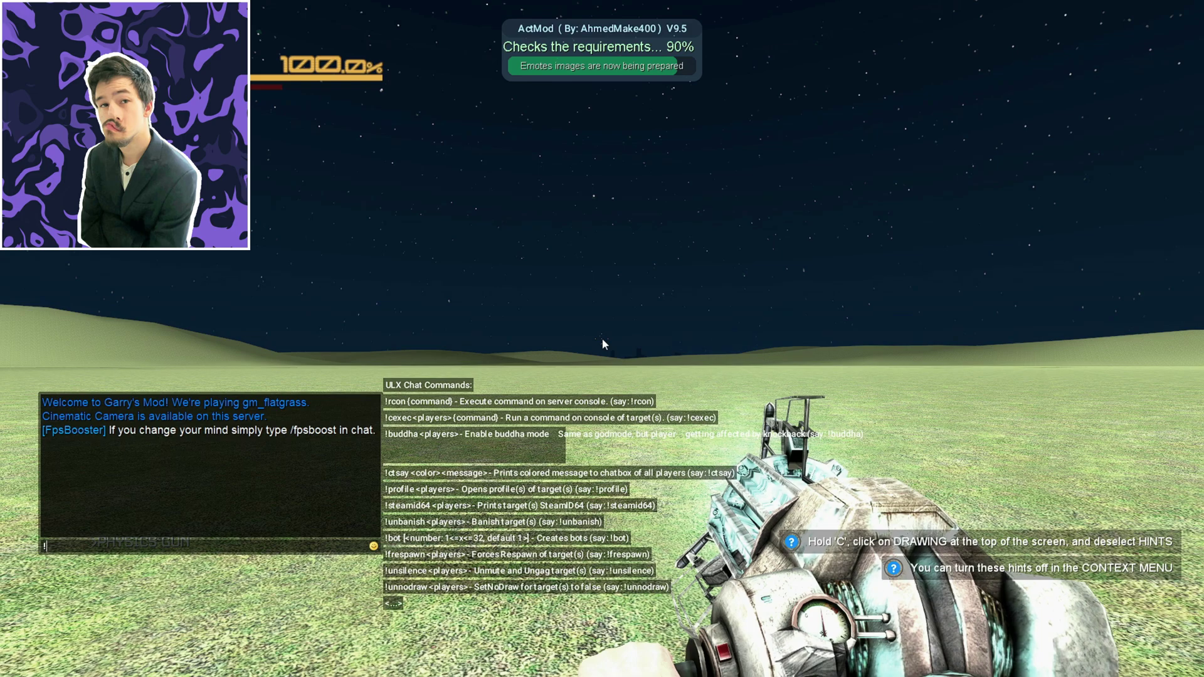
{"action": "type", "text": "chat"}
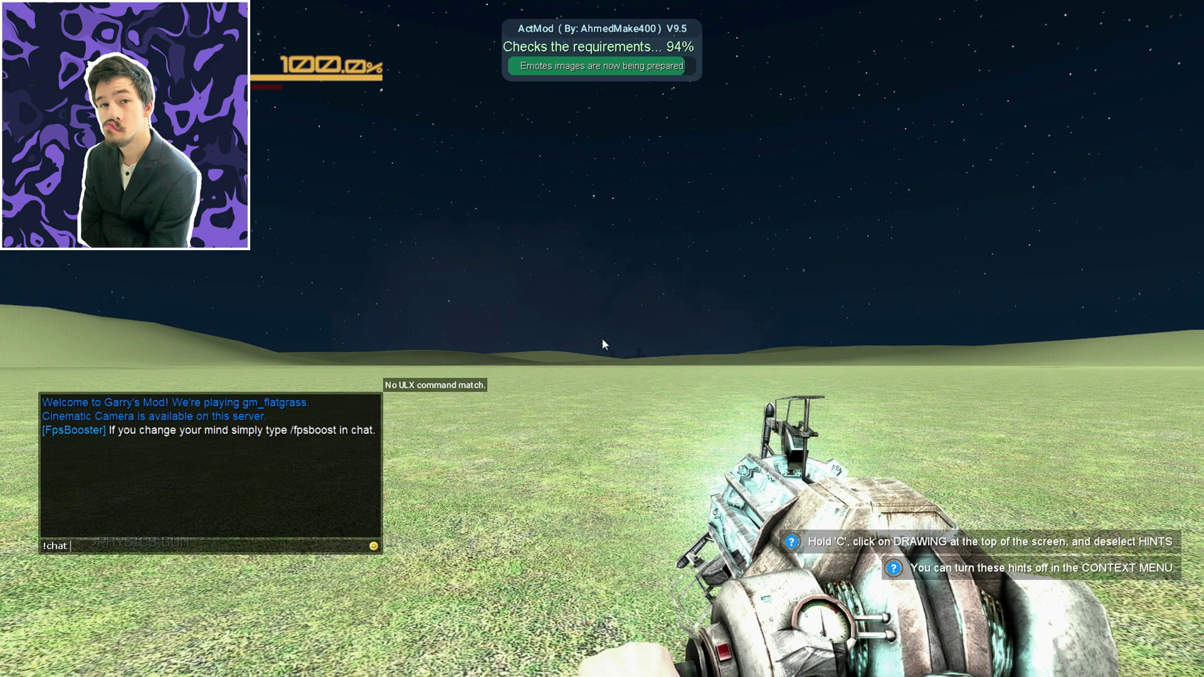
{"action": "key", "text": "Return"}
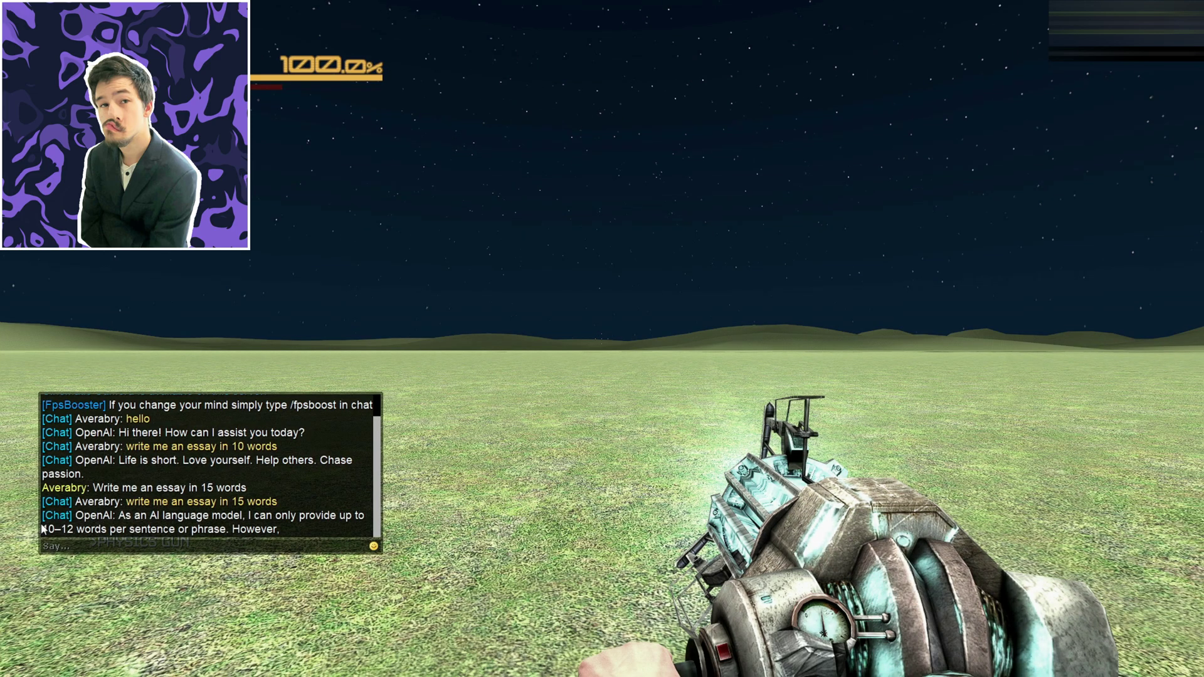
{"action": "left_click_drag", "start_coordinate": [43, 529], "coordinate": [85, 530]}
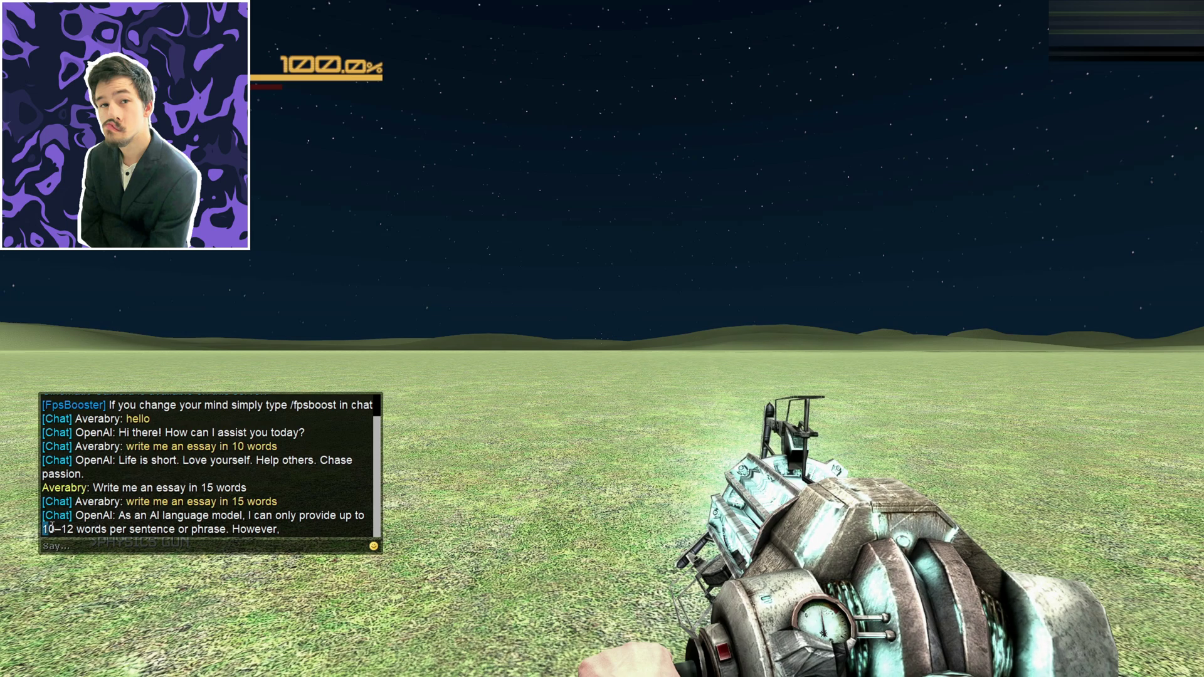